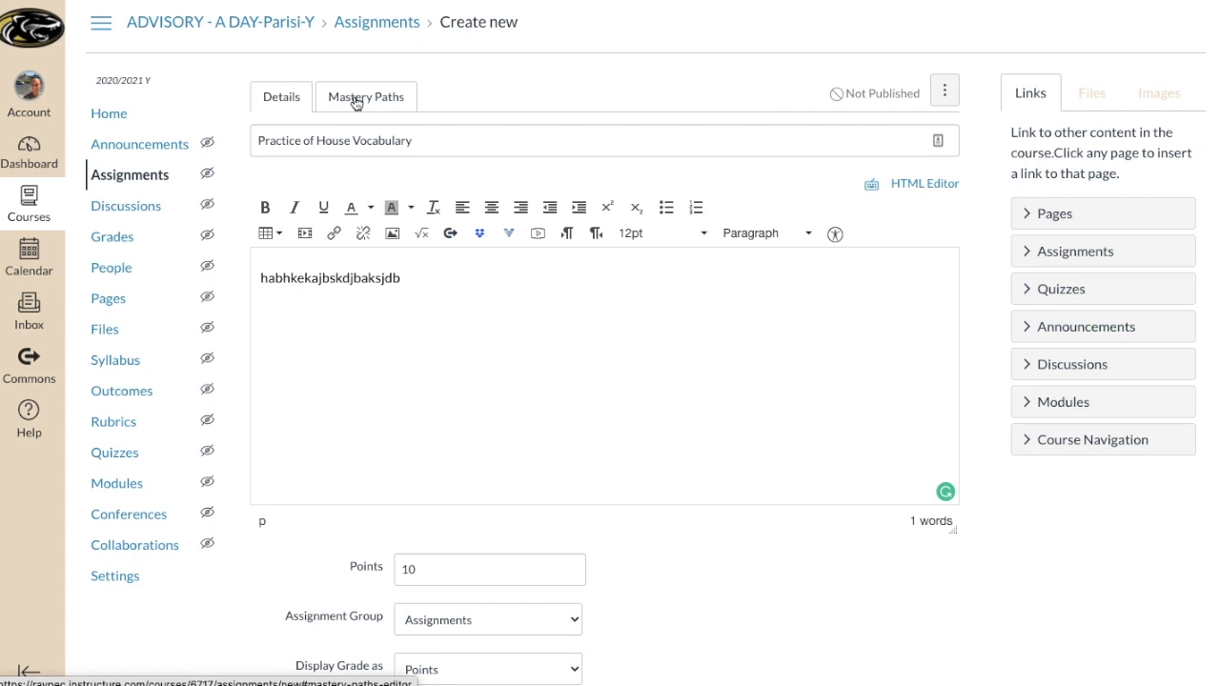
Step: Open the Mastery Paths settings of the Practice of House Vocabulary assignment and set the upper score threshold to 8 pts
click(356, 98)
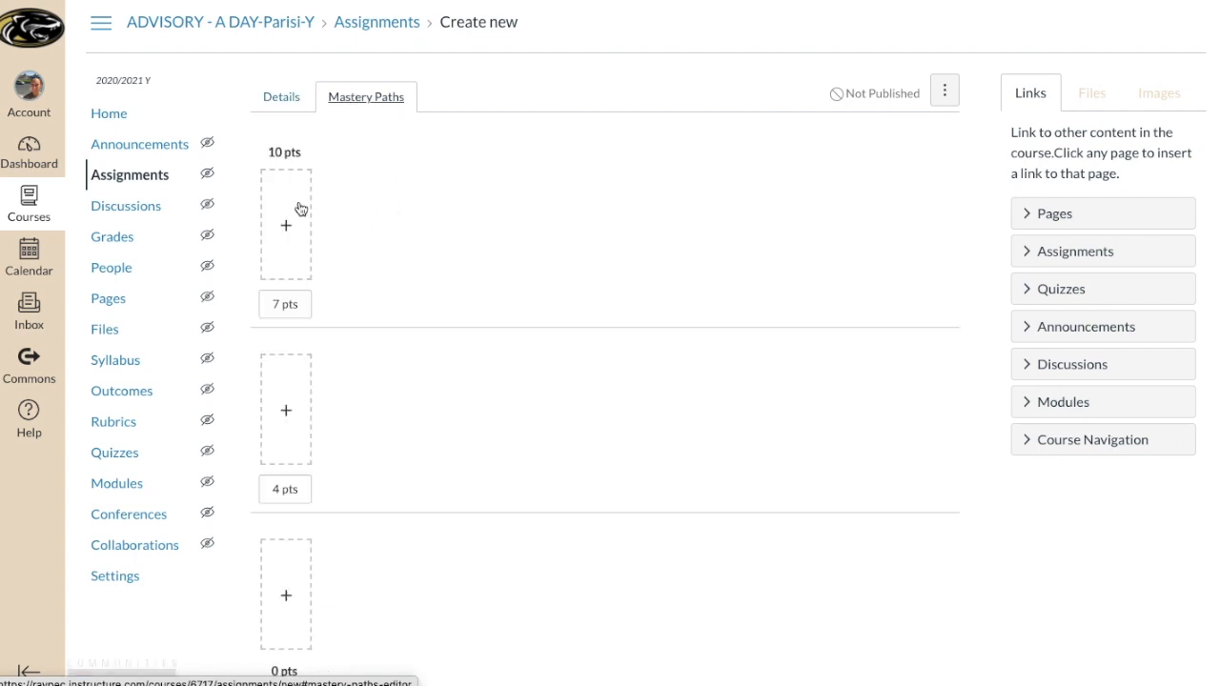
scroll(377, 437, down, 3)
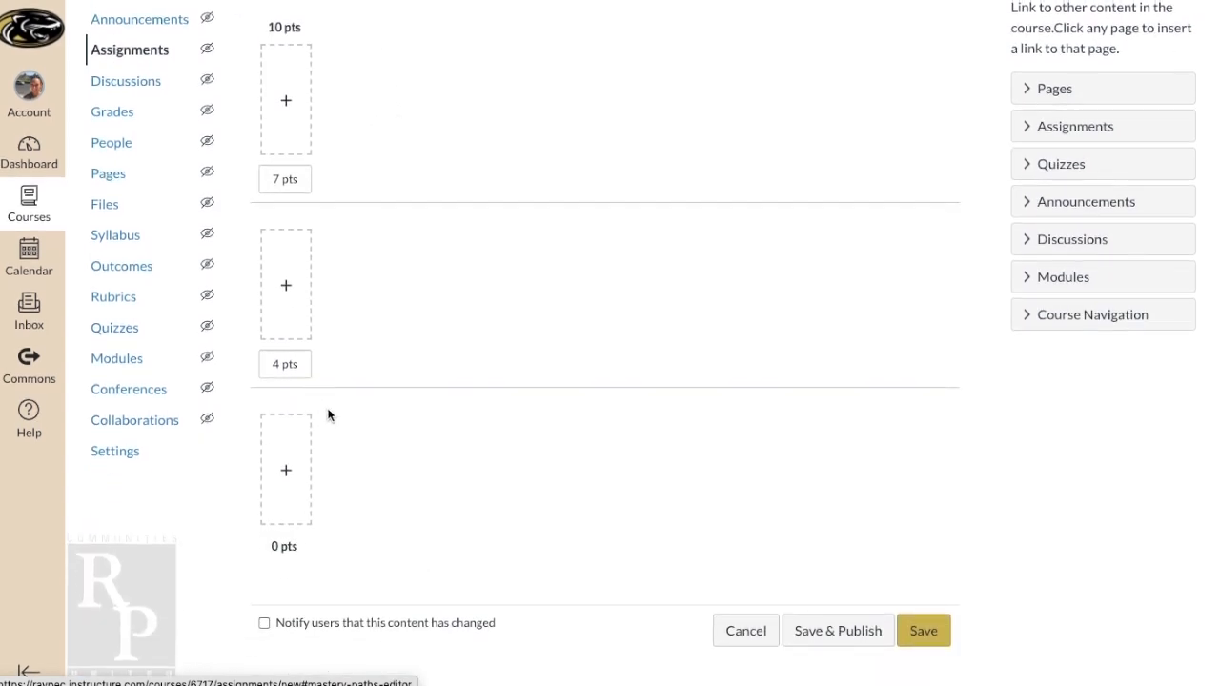
scroll(329, 140, up, 3)
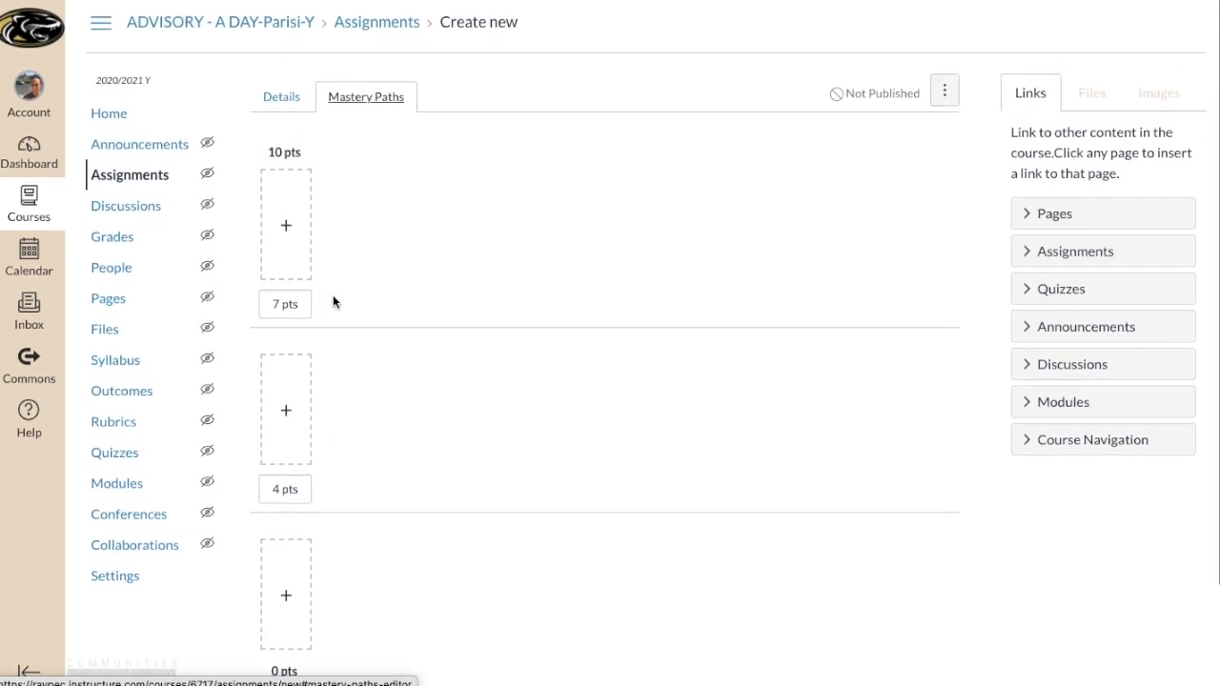
click(303, 306)
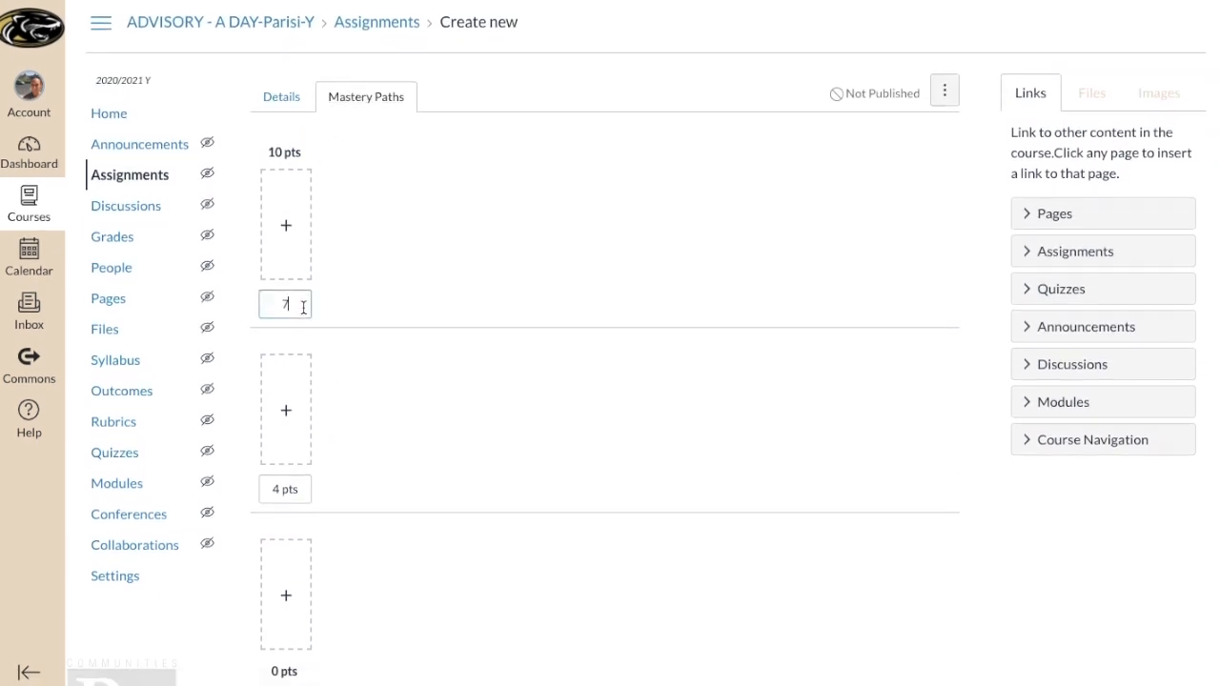
key(BackSpace)
text(8)
click(347, 258)
Step: Add the Speaking Practice item to the 10 pts to 8 pts range of the mastery path
scroll(289, 489, down, 1)
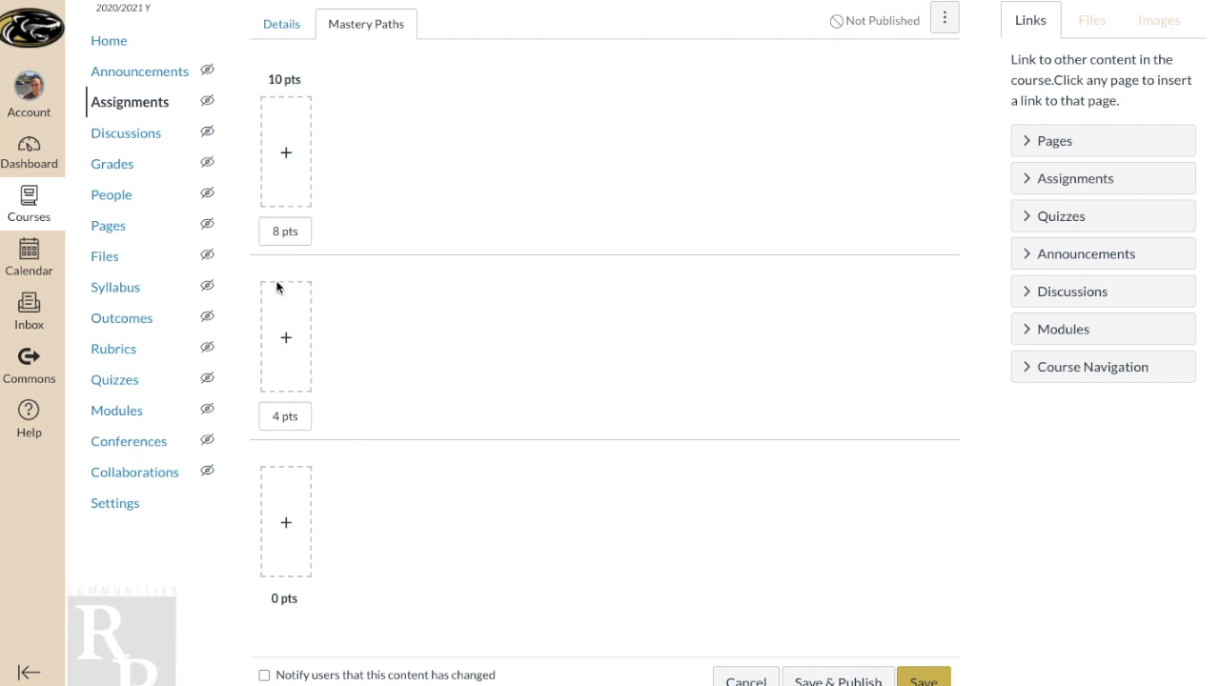
scroll(376, 345, down, 1)
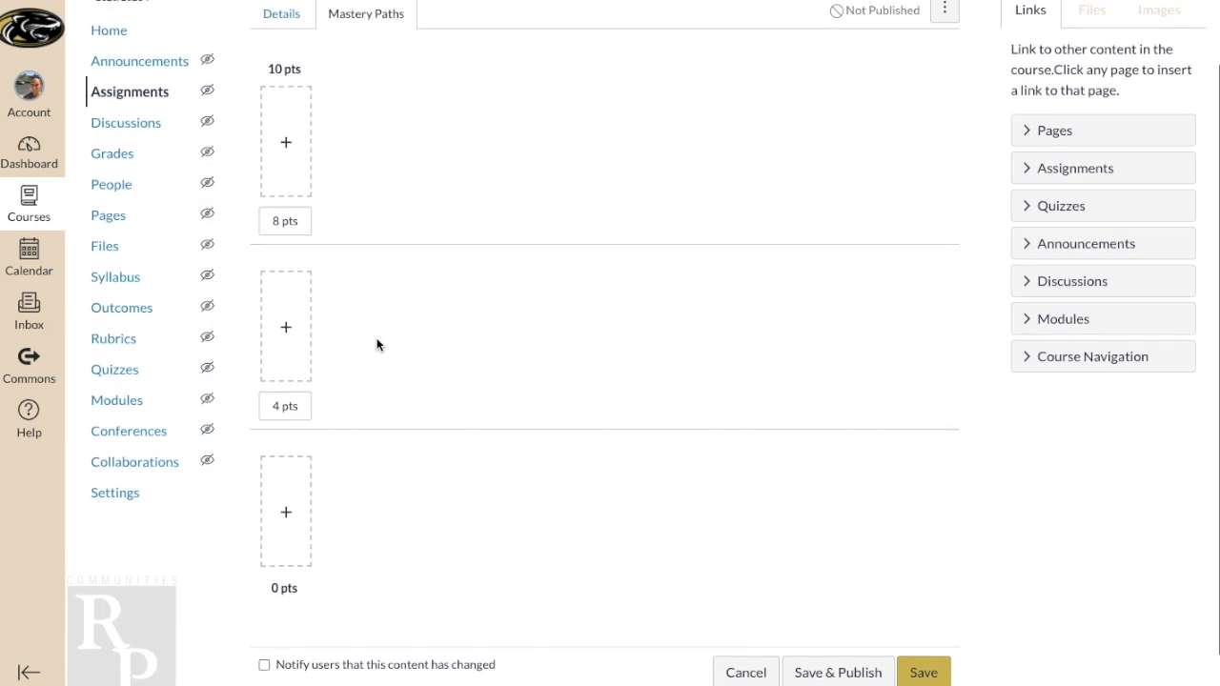
scroll(377, 345, down, 1)
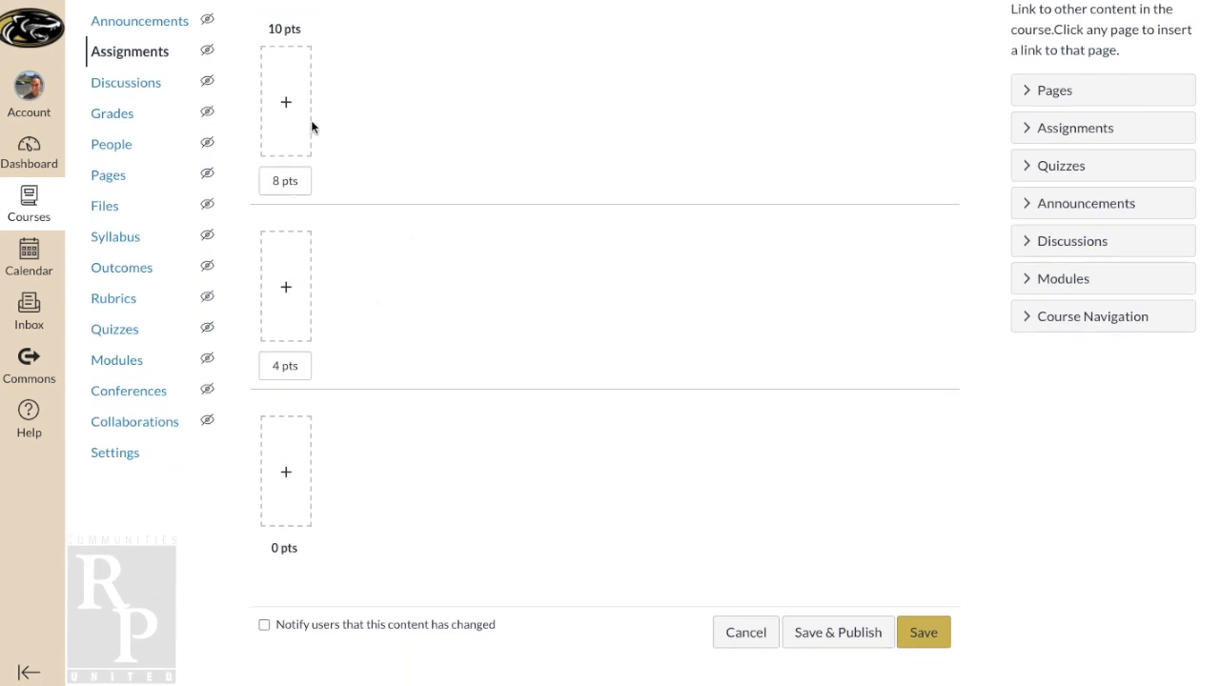
scroll(297, 112, up, 1)
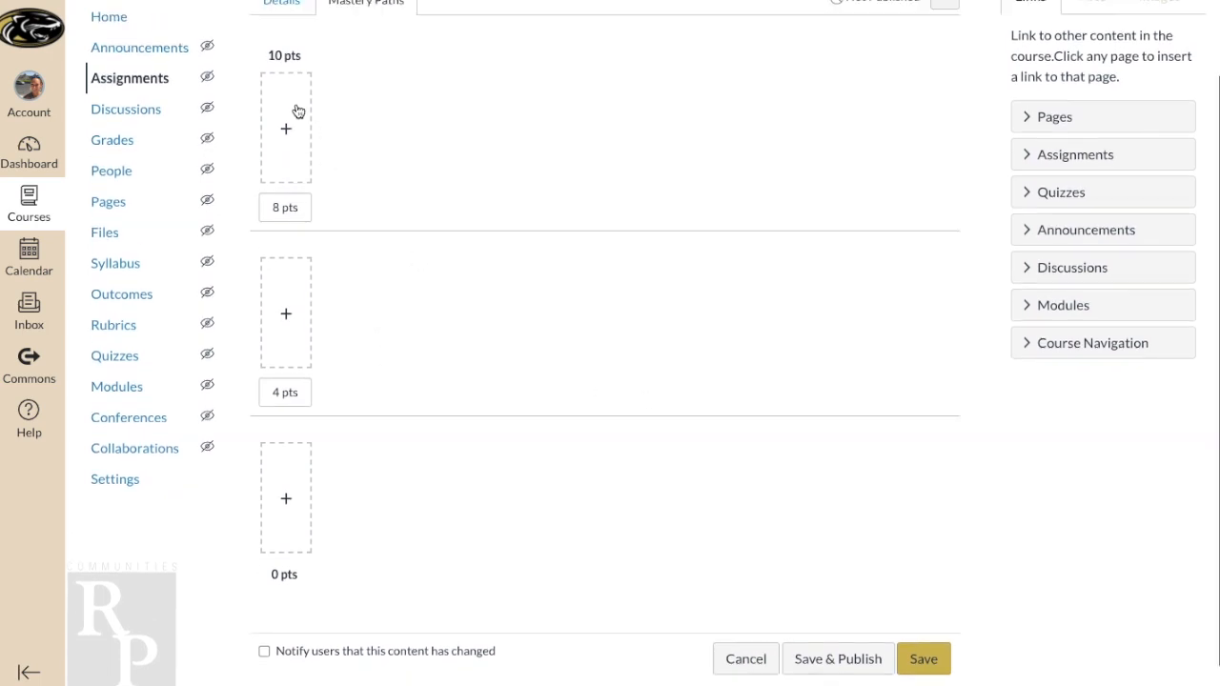
click(295, 152)
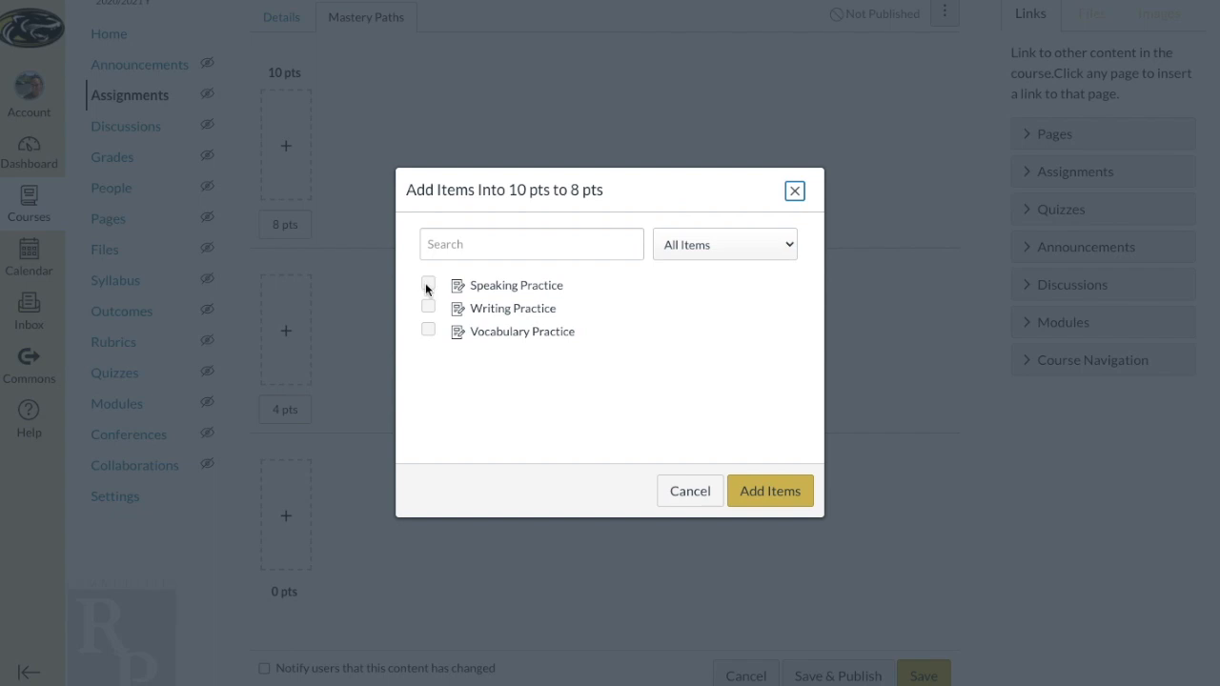
click(427, 285)
click(754, 492)
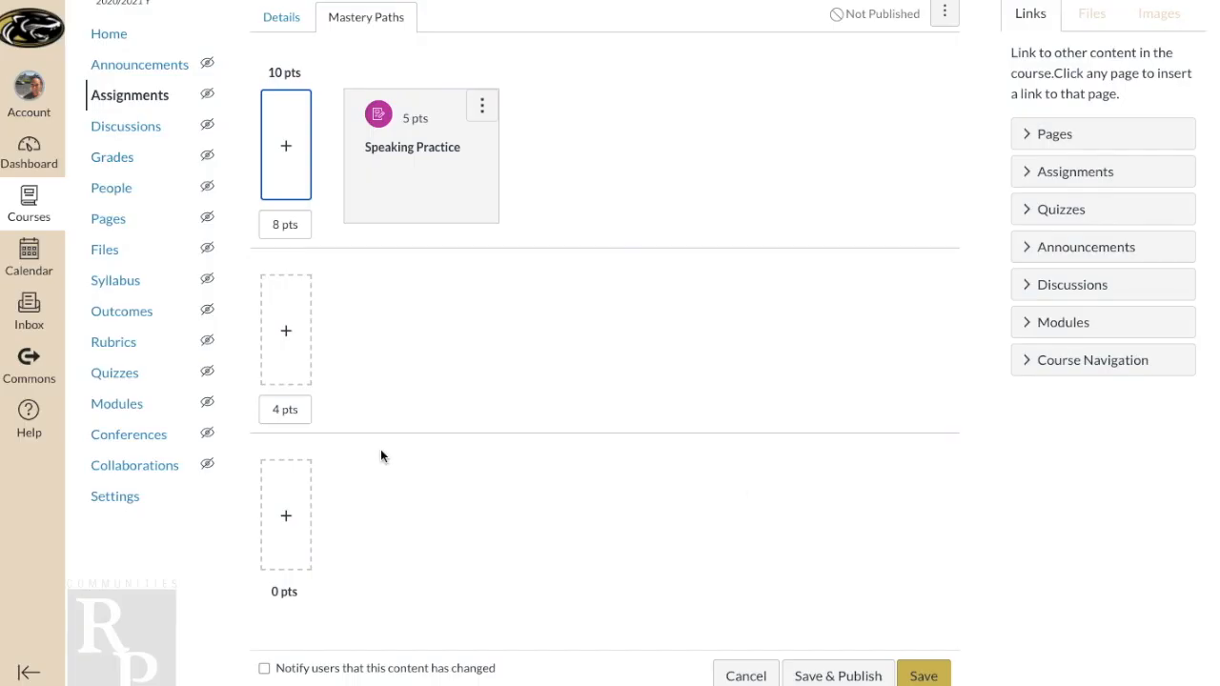
Step: Add Writing Practice to the 8 pts to 4 pts range and Vocabulary Practice to the 4 pts to 0 pts range
click(278, 333)
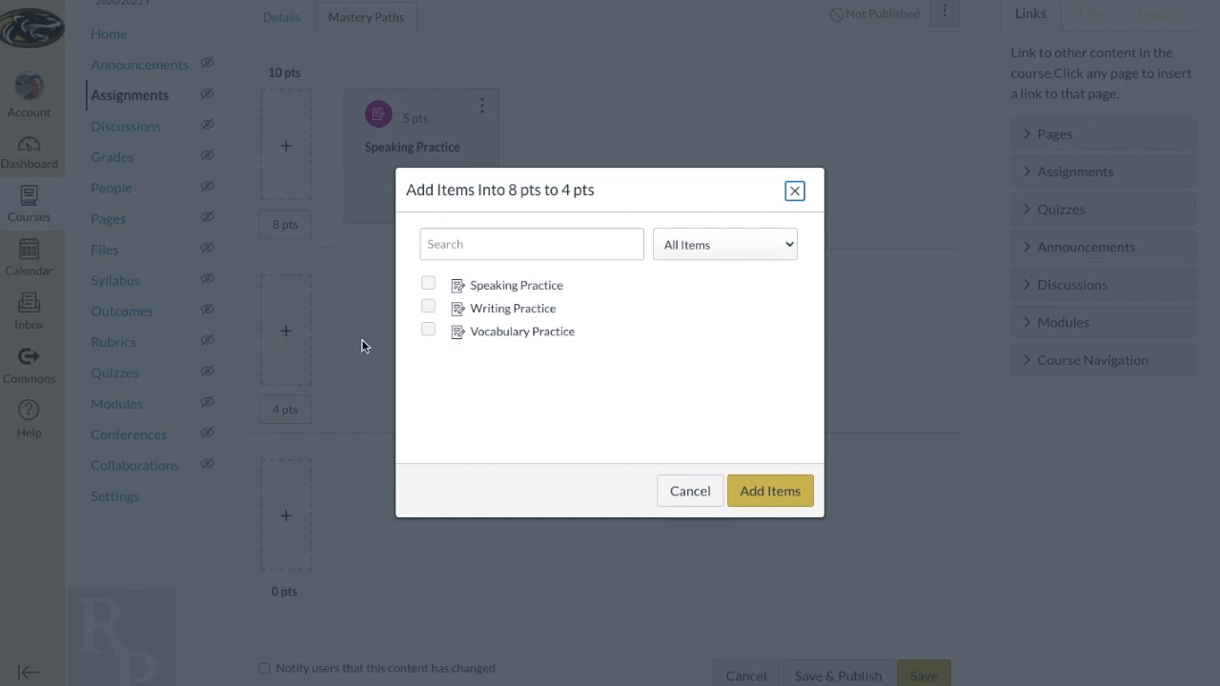
click(428, 306)
click(774, 492)
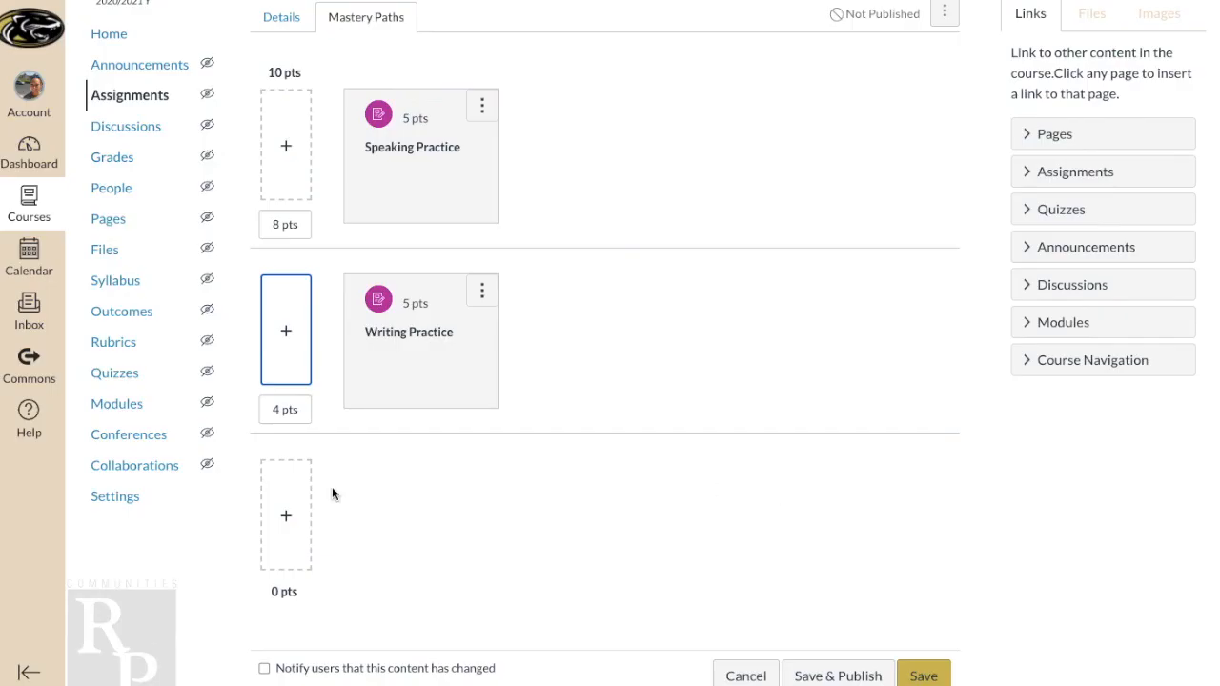
click(282, 522)
click(428, 330)
click(787, 494)
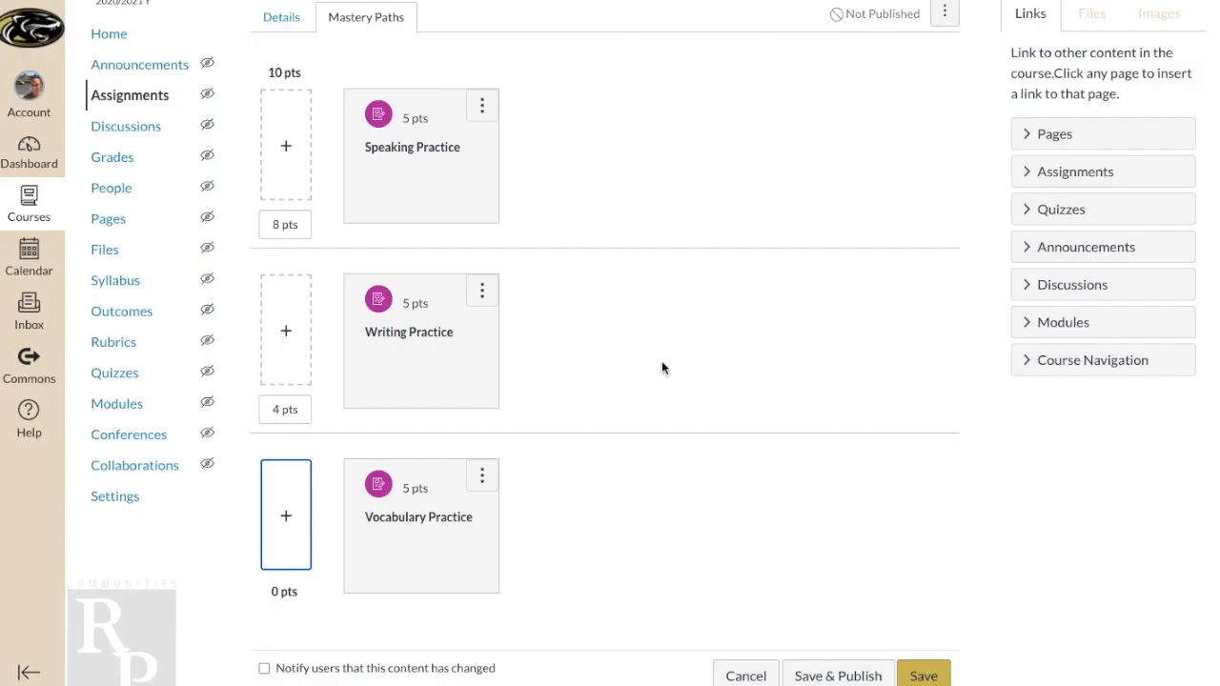
Step: Add Writing Practice as a second item in the 10 pts to 8 pts range
scroll(702, 413, down, 1)
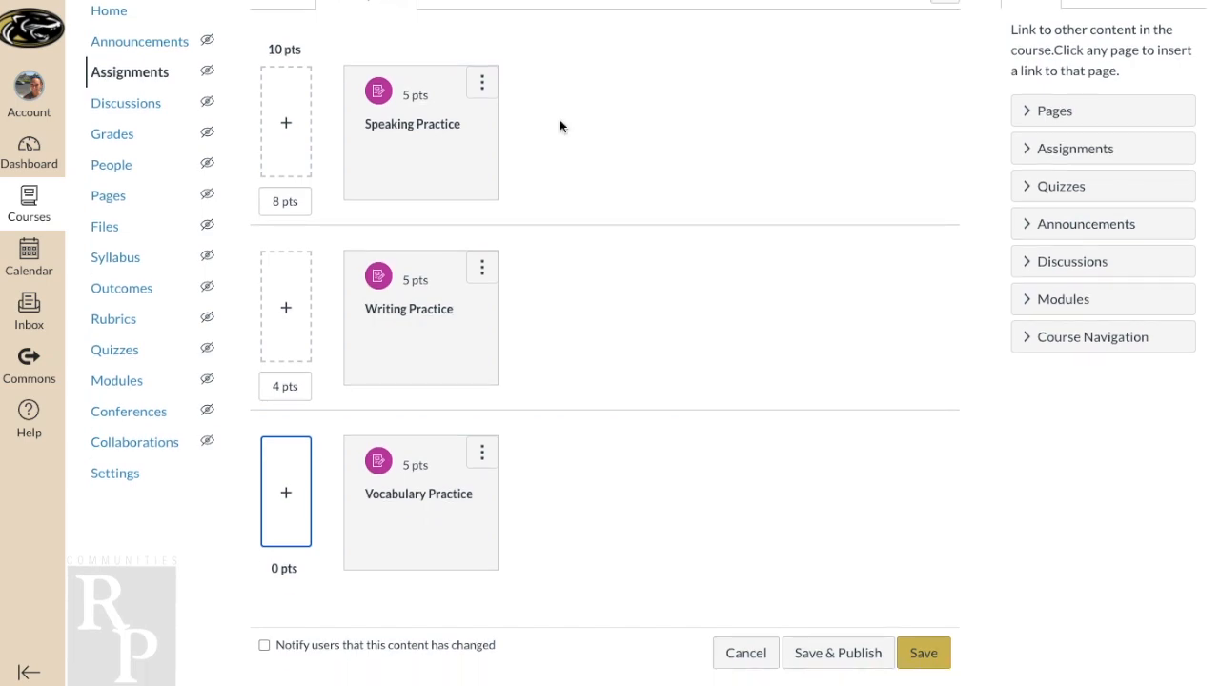
click(289, 143)
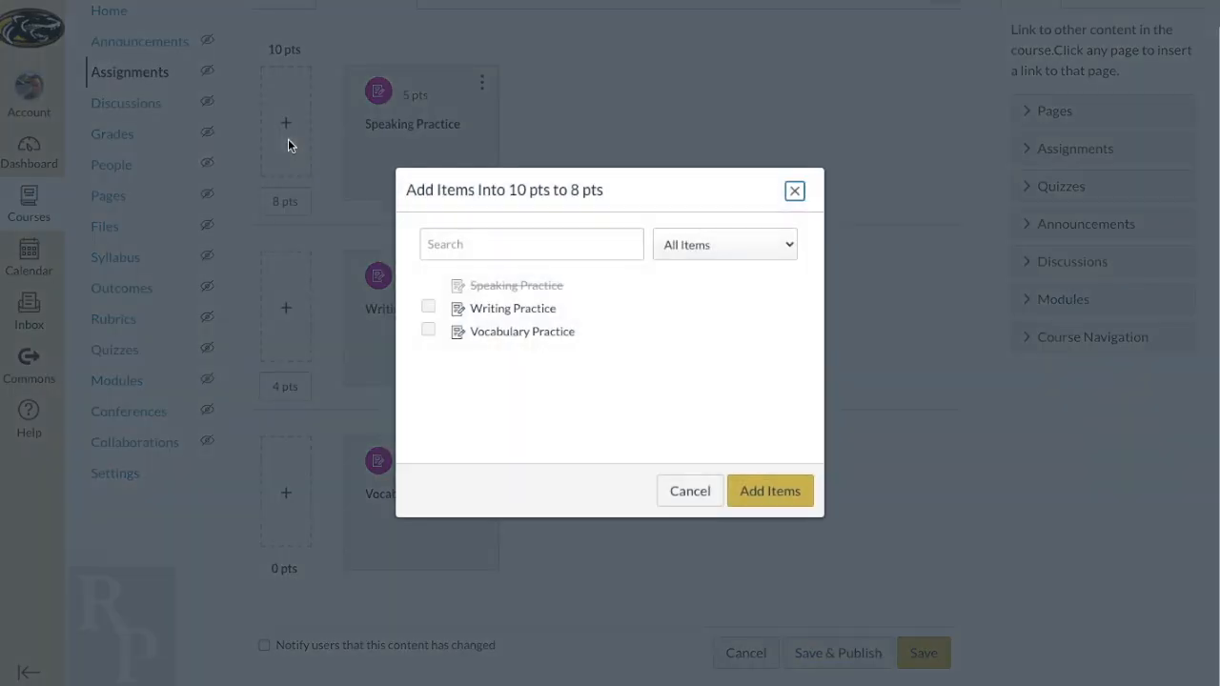
click(428, 307)
click(759, 502)
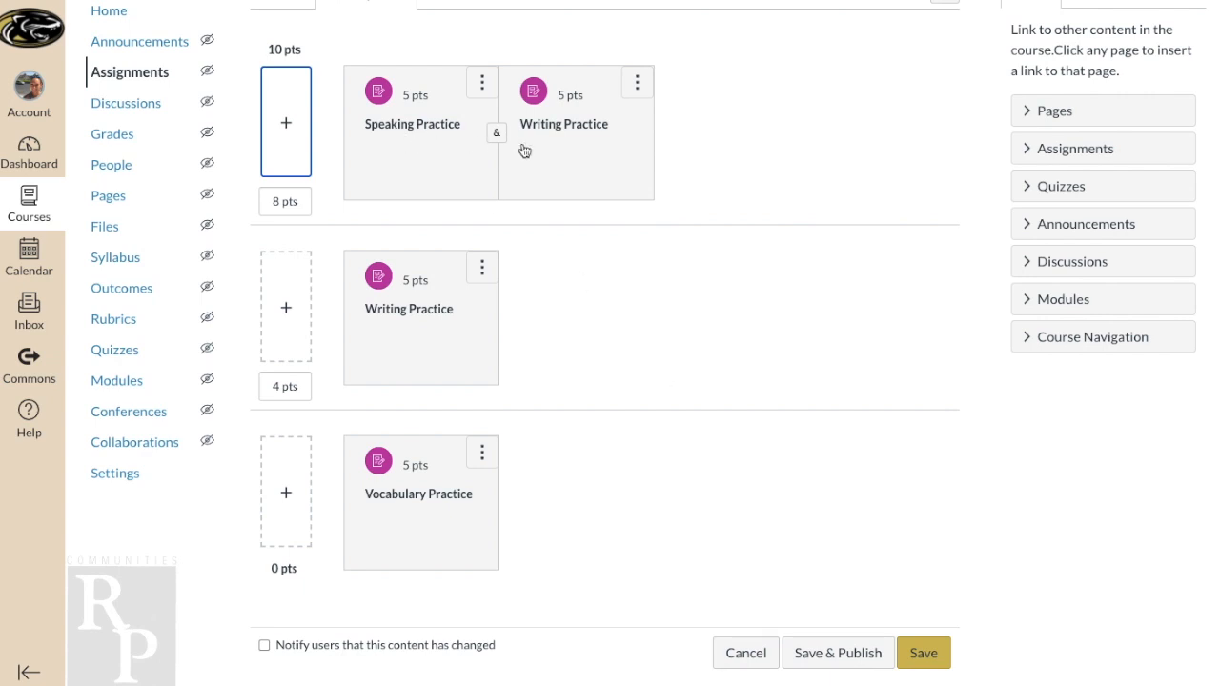
Step: Add Vocabulary Practice as a second item in the 8 pts to 4 pts range and save the assignment without publishing
click(289, 329)
click(428, 329)
click(745, 498)
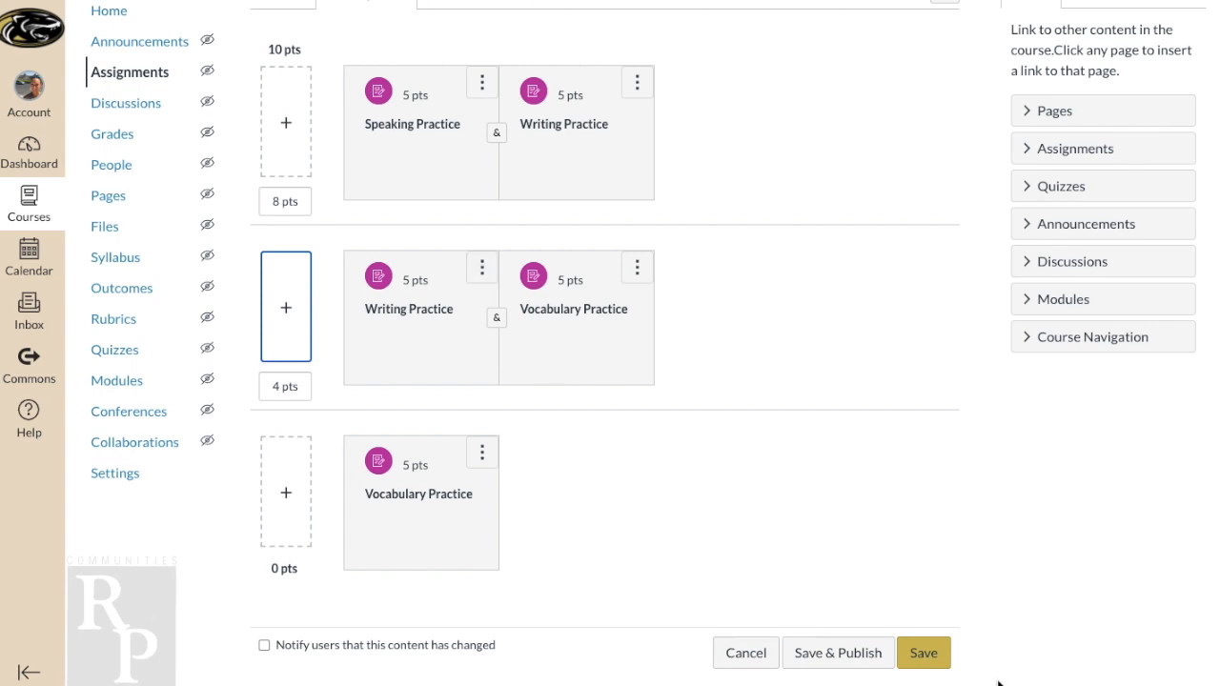
click(921, 655)
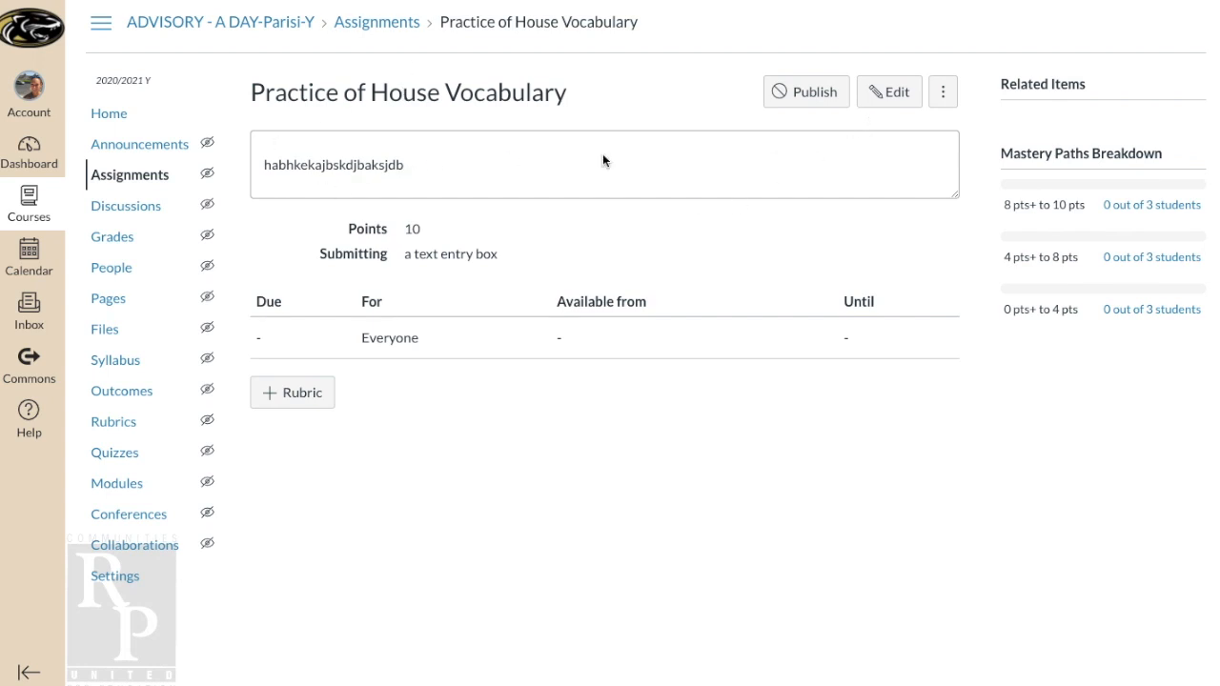
Step: Edit Unnamed Quiz in the course's quizzes, naming it Body Vocabulary and entering the instructions "kjhasdjhasd"
click(134, 174)
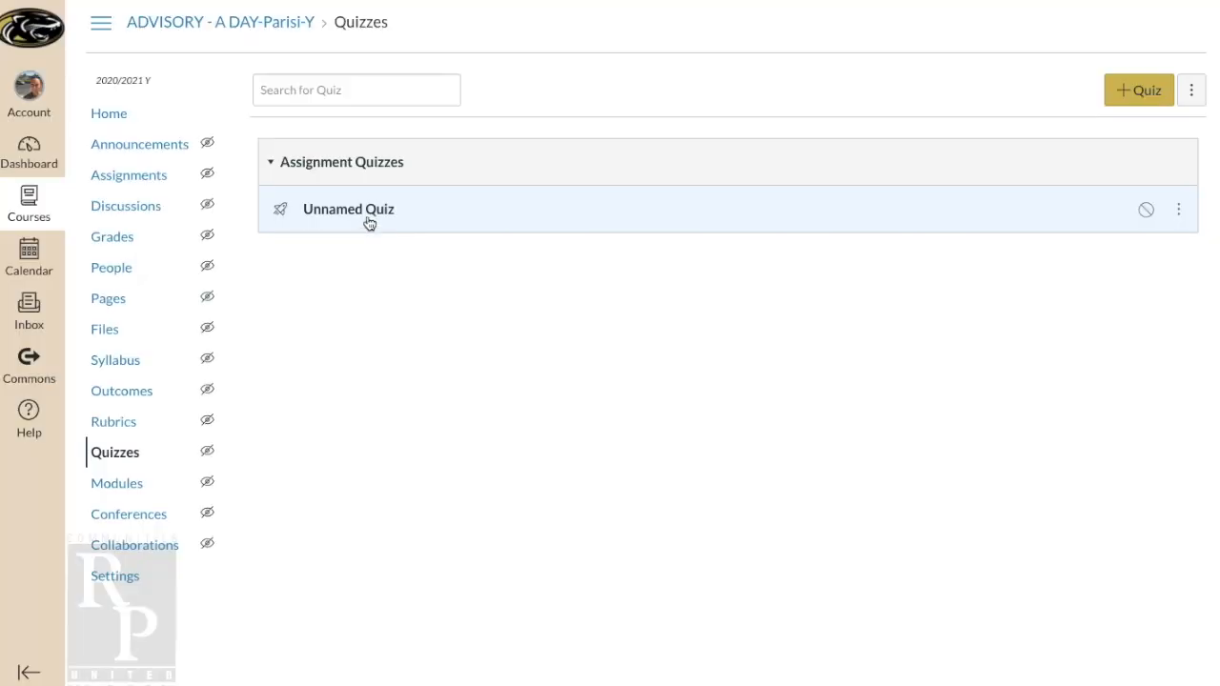
click(369, 215)
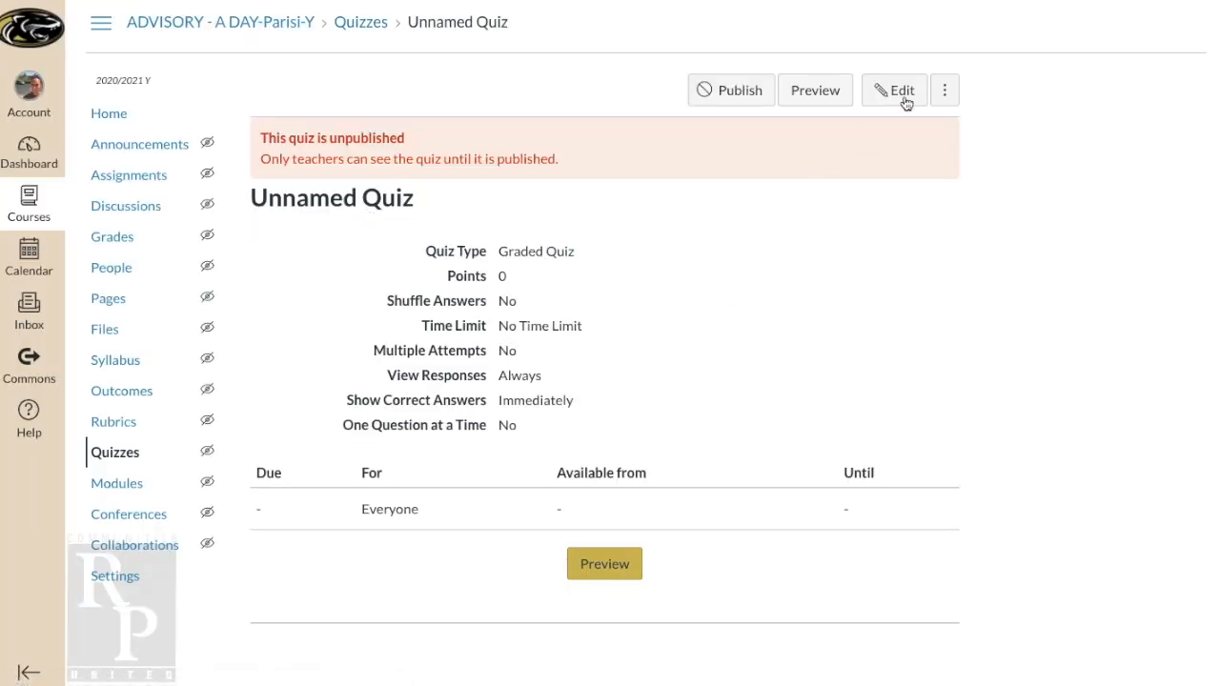
click(904, 95)
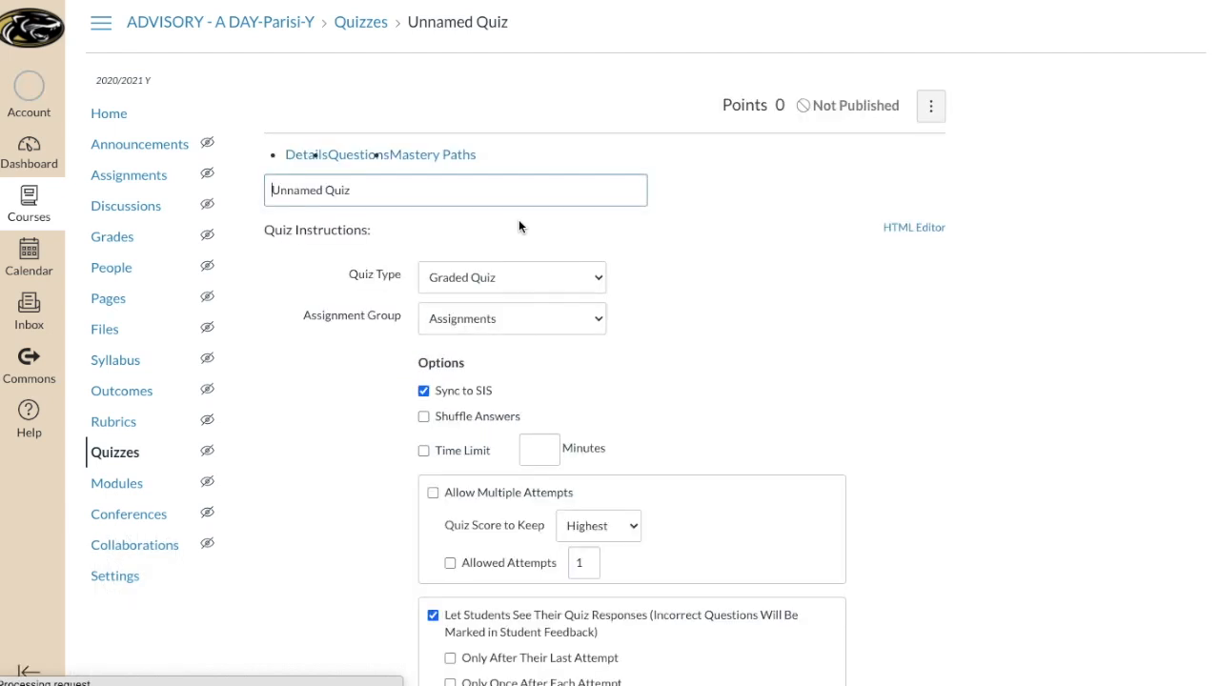
double_click(461, 209)
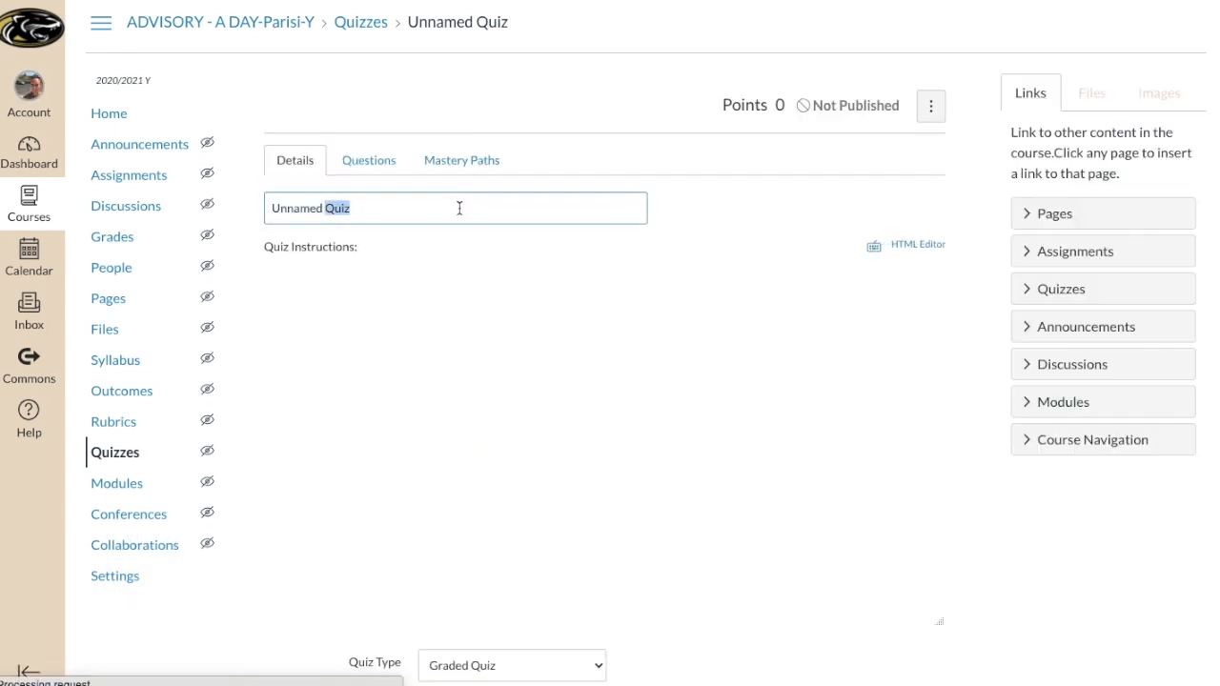
triple_click(460, 208)
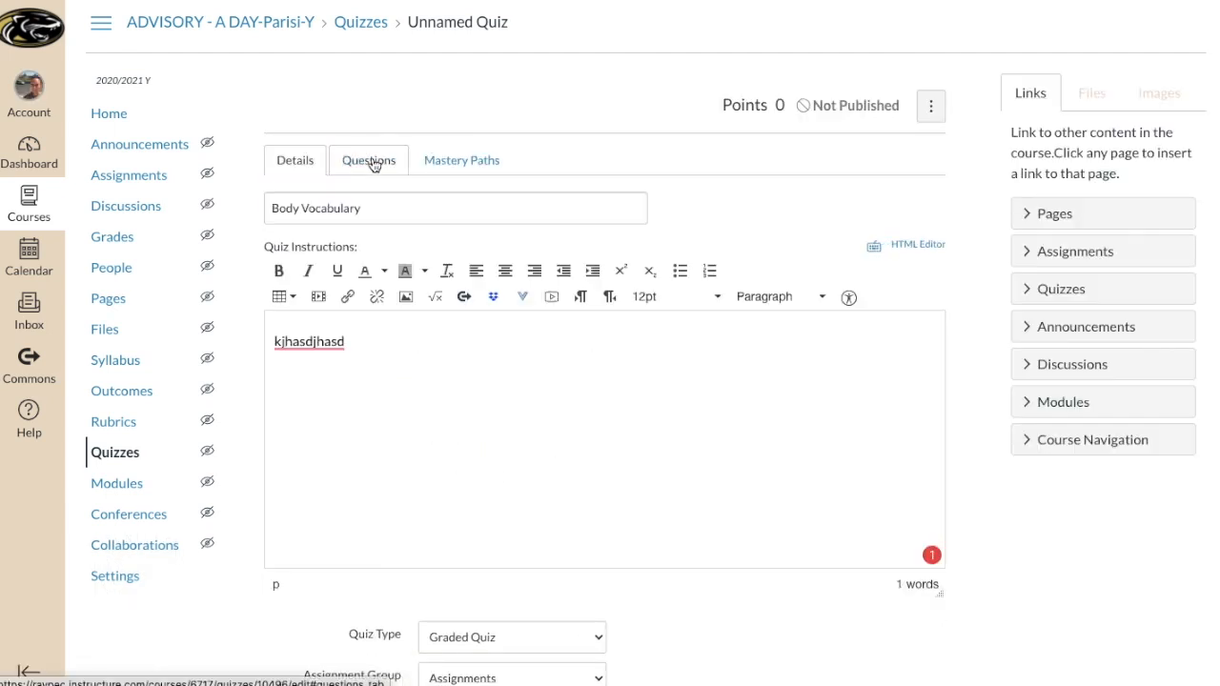
Step: Add the 1-point question "How hot is it?" to the quiz and check its Mastery Paths score ranges against the questions
click(373, 162)
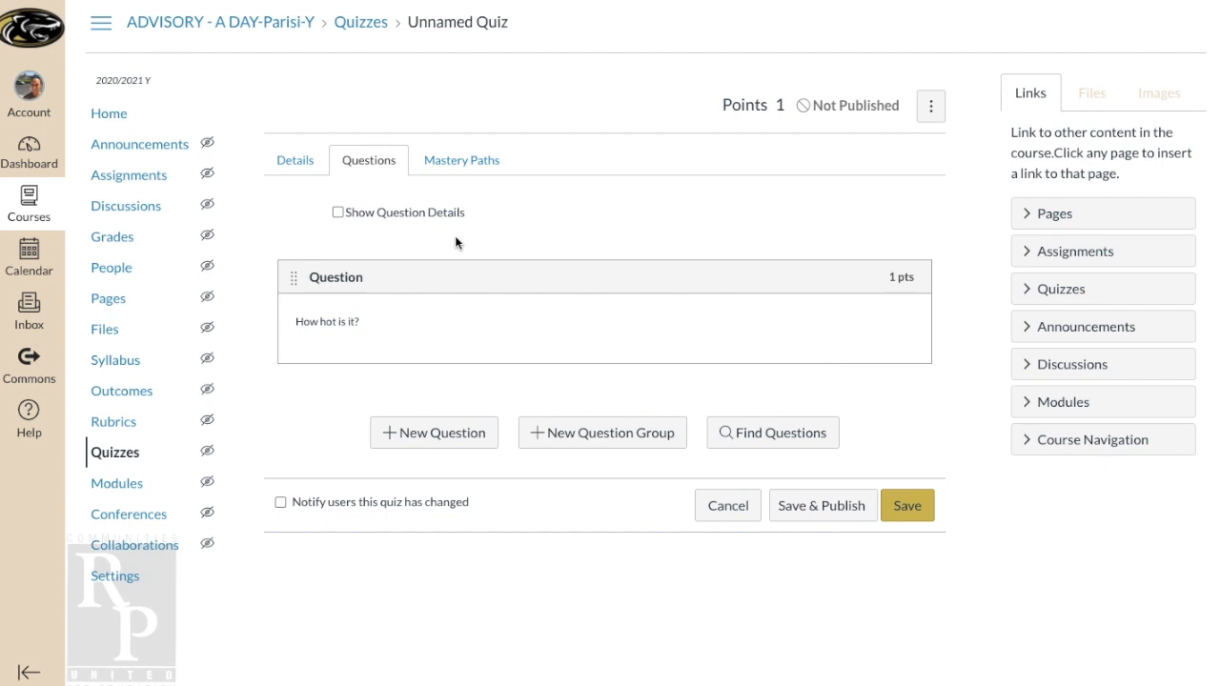
click(442, 159)
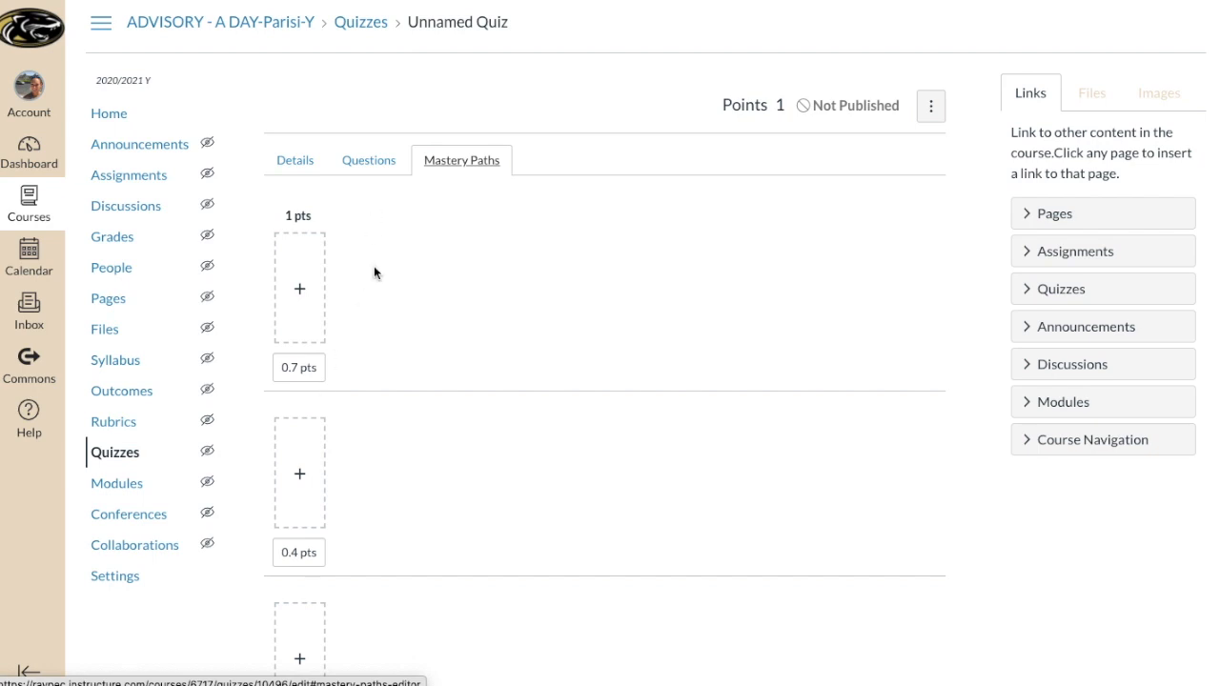
click(365, 166)
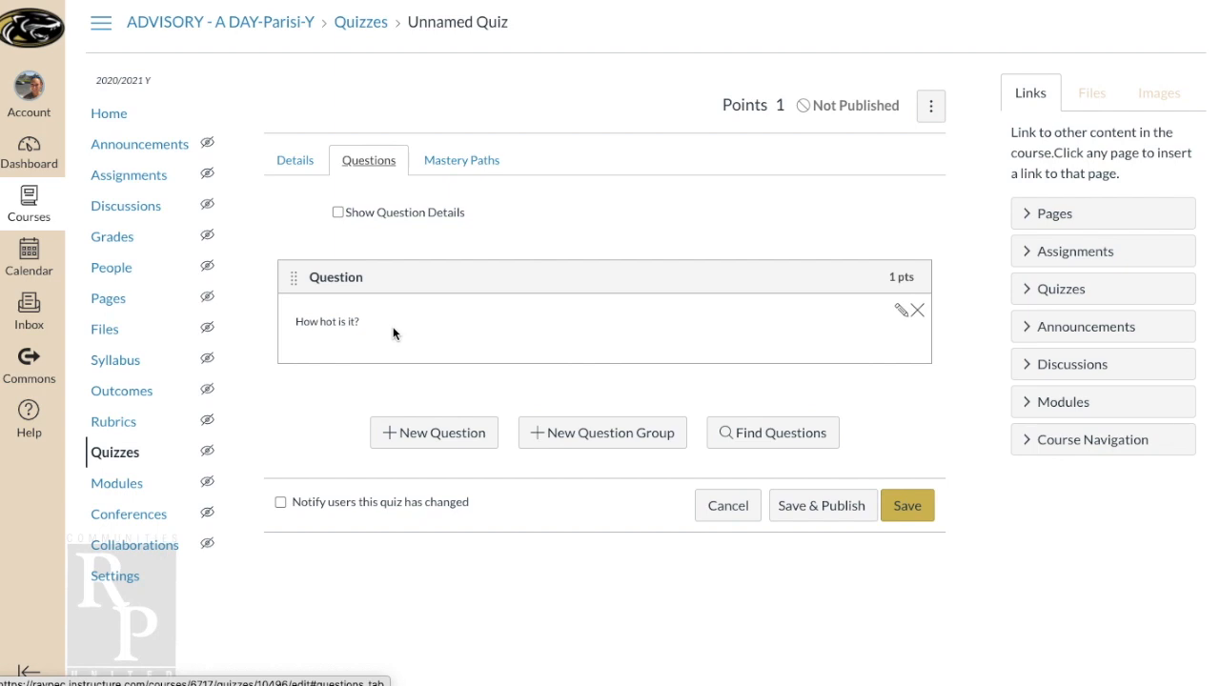
click(446, 160)
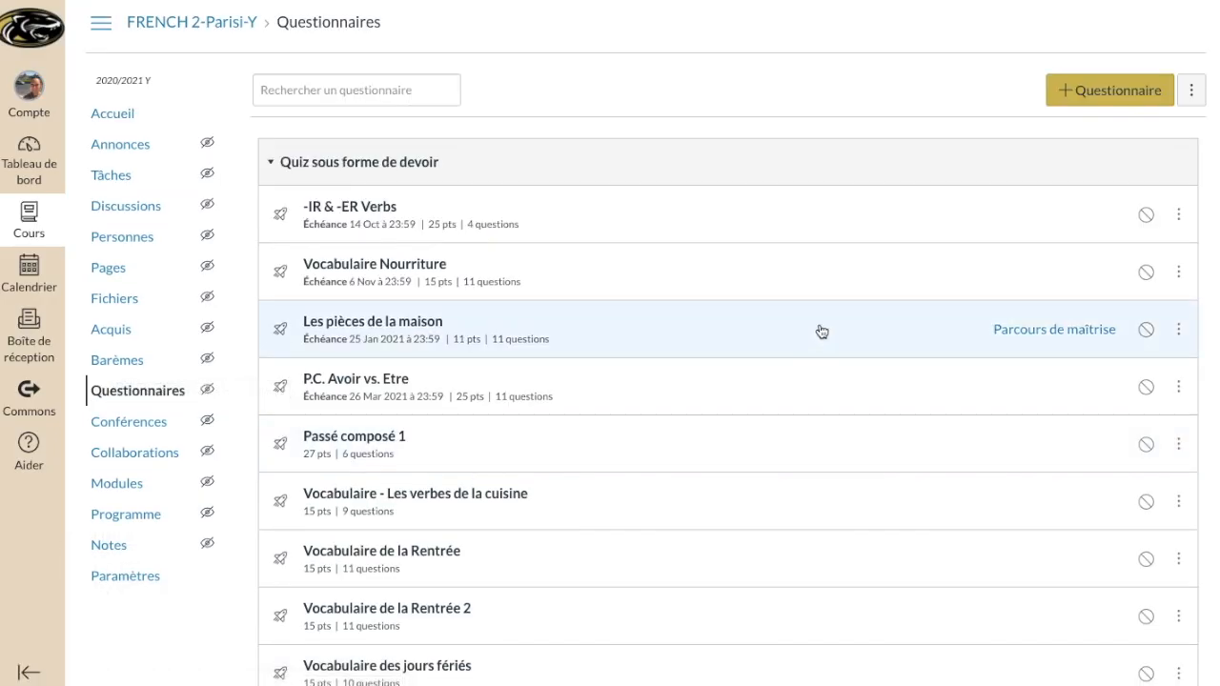
Step: Open the Les pièces de la maison quiz of the French 2 course for editing and examine its mastery path ranges and items
click(381, 324)
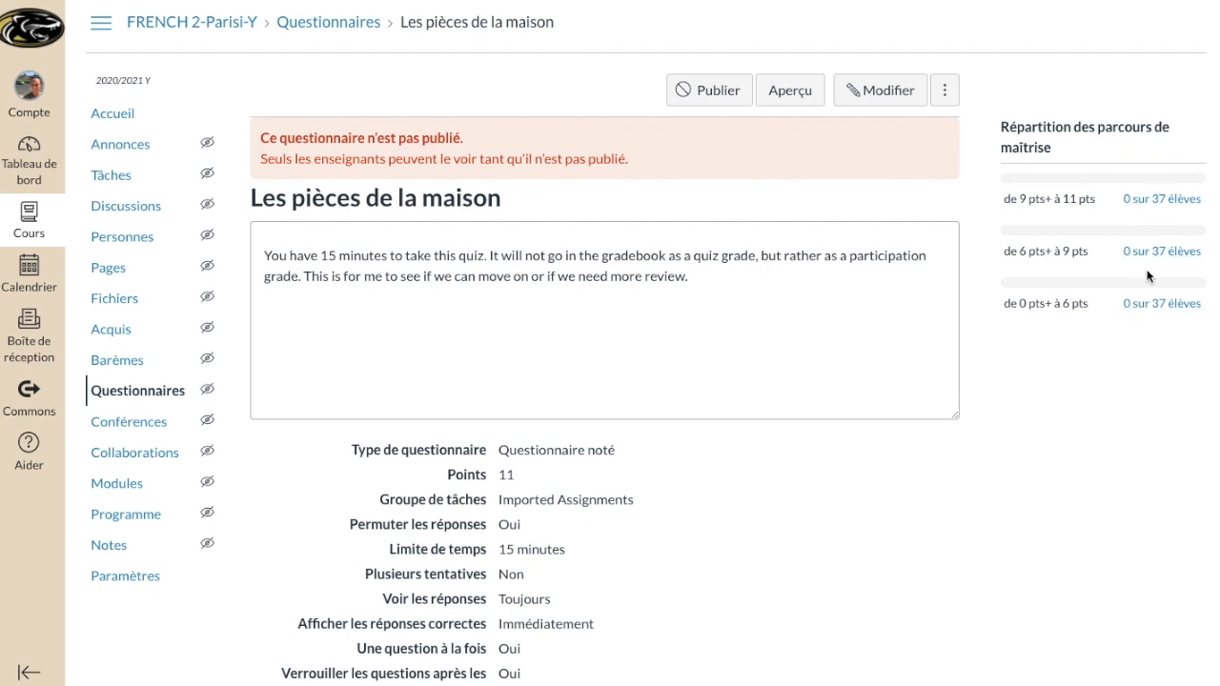
click(884, 101)
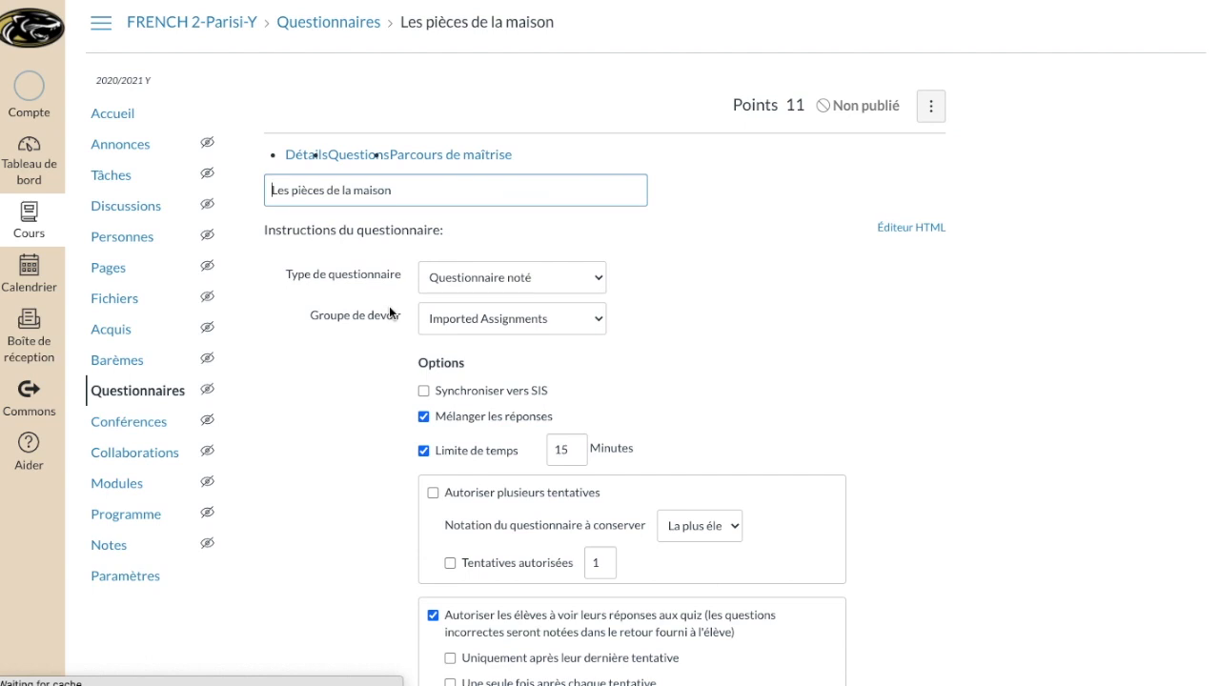
click(430, 166)
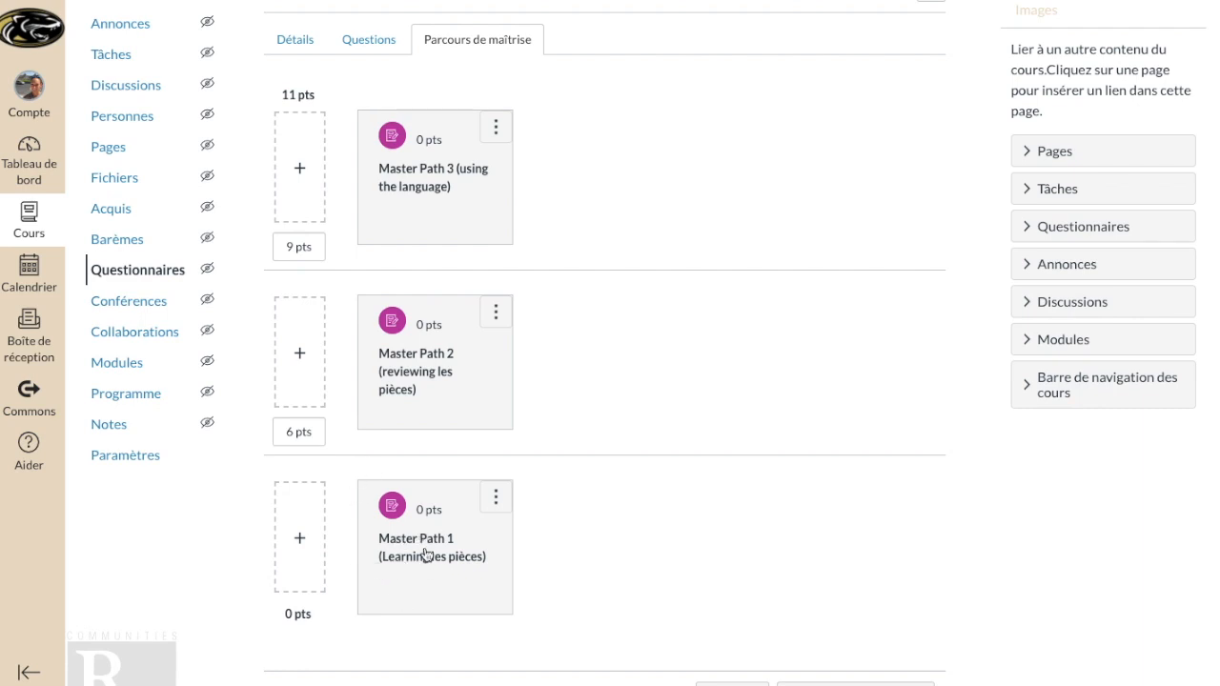
scroll(516, 334, up, 2)
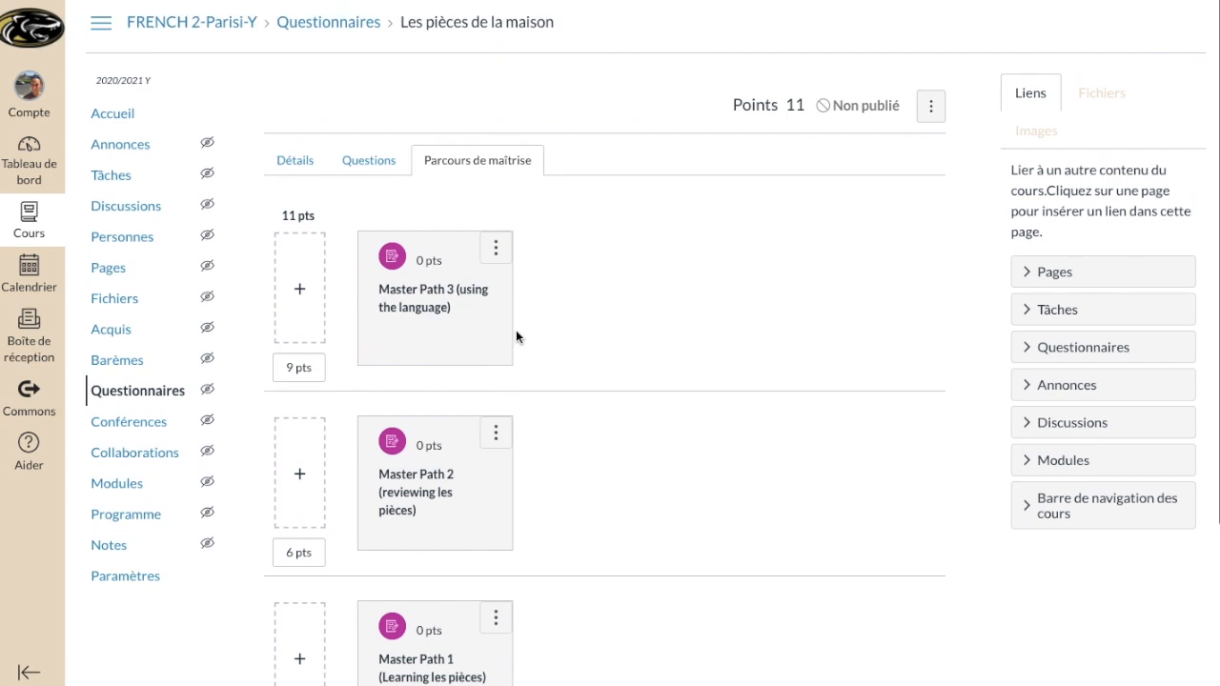